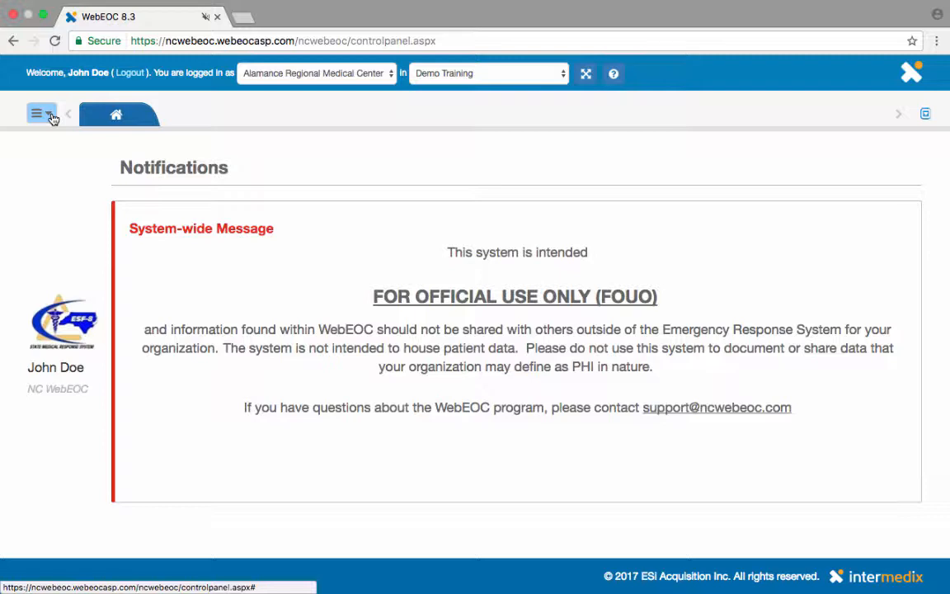
Open the Requests board and start a new hospital resource request.
{"action": "left_click", "coordinate": [51, 118]}
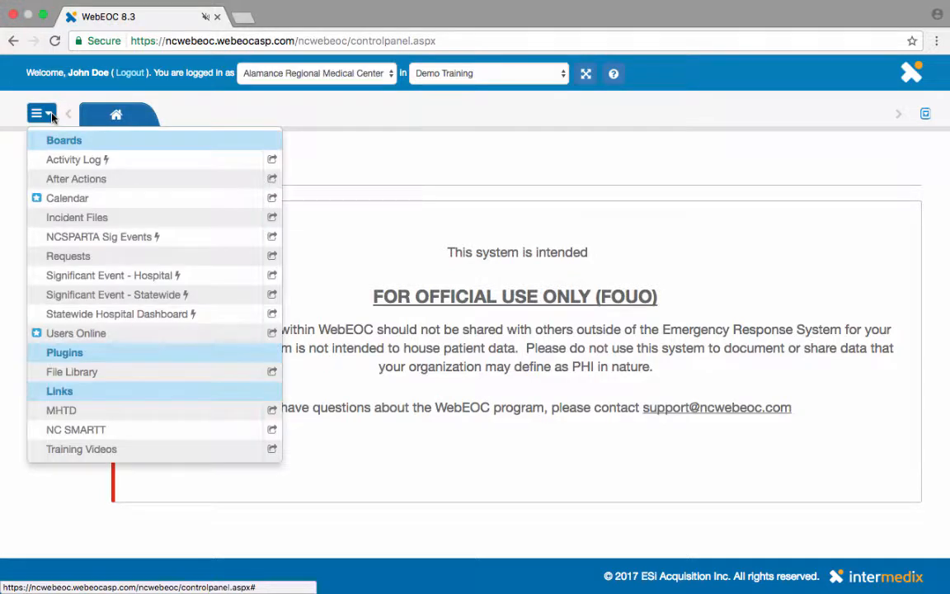
{"action": "left_click", "coordinate": [70, 257]}
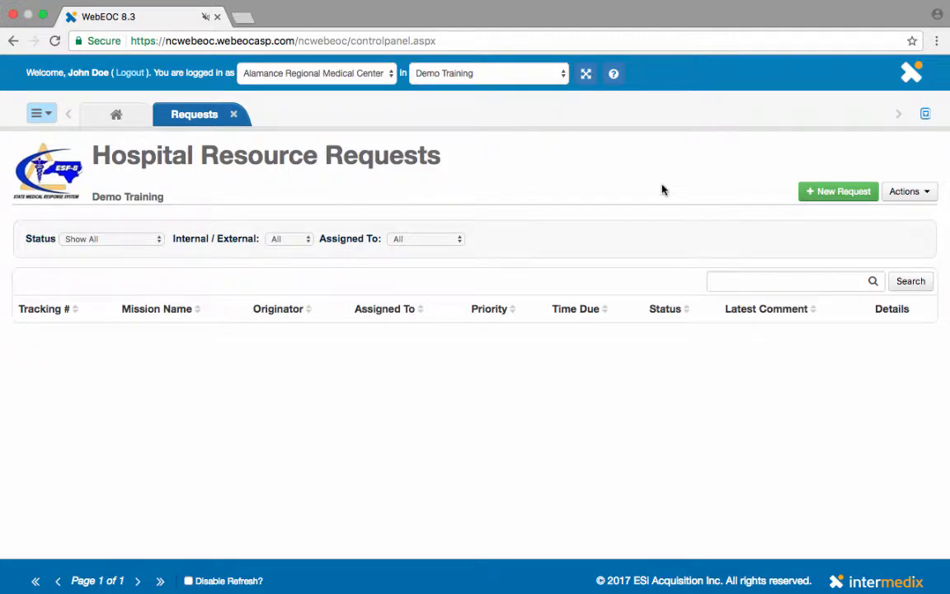
{"action": "left_click", "coordinate": [840, 195]}
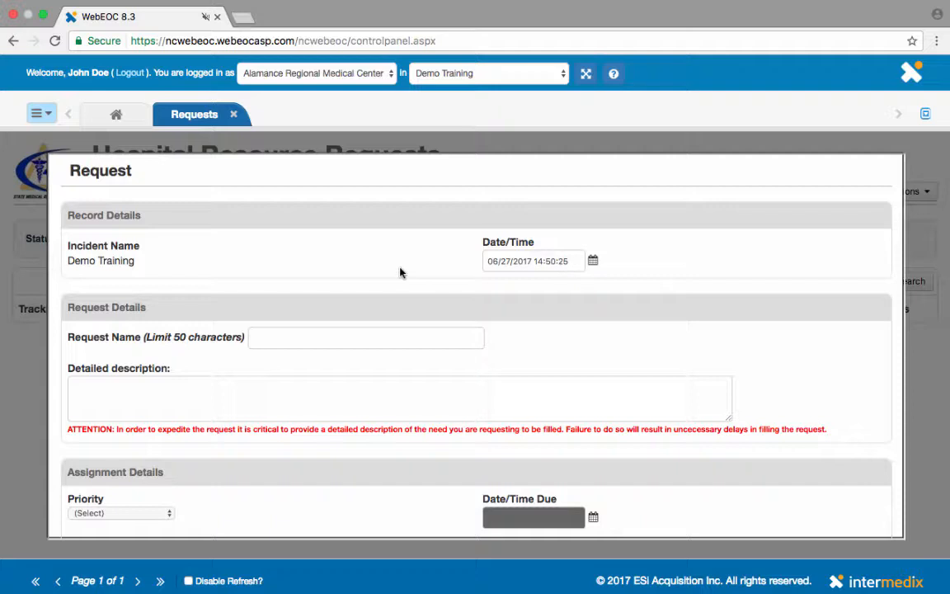
Name the request "Generator Request" and describe it as "I need a 150kw Generator to run the ED".
{"action": "scroll", "coordinate": [401, 272], "scroll_direction": "down", "scroll_amount": 2}
{"action": "left_click", "coordinate": [311, 245]}
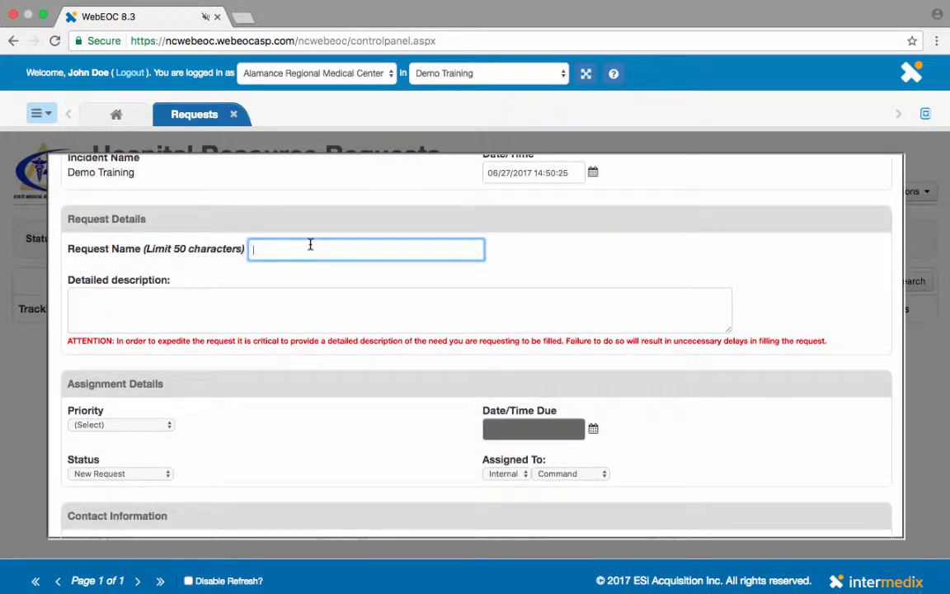
{"action": "type", "text": "Generator Request"}
{"action": "left_click", "coordinate": [162, 297]}
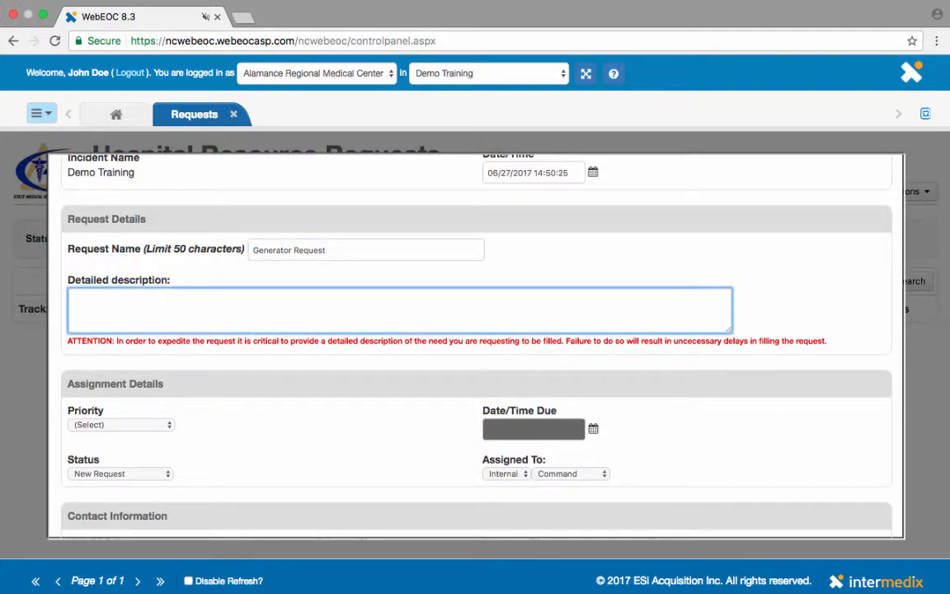
{"action": "type", "text": "I need a 150kw Generator to run the ED"}
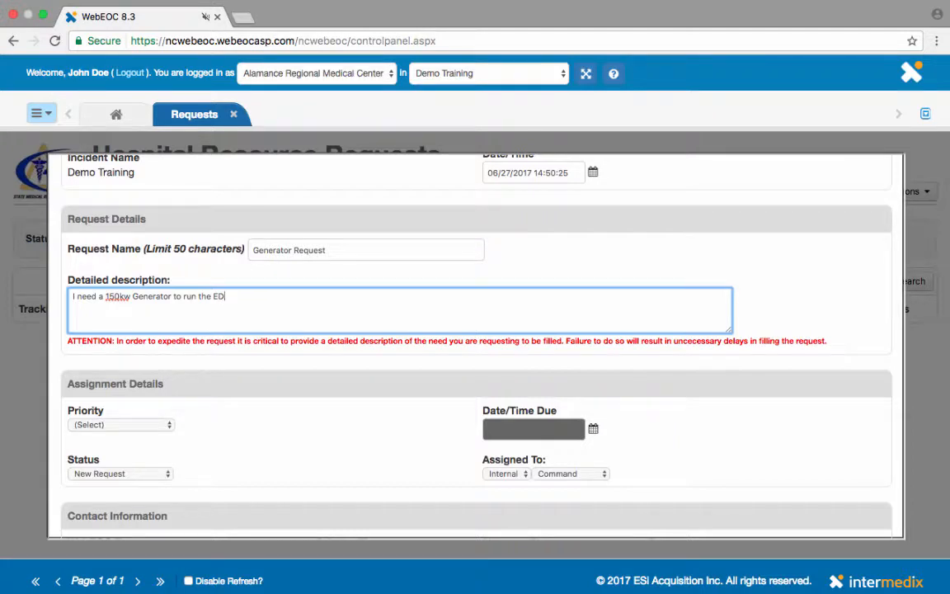
Set the request's priority to Immediate (4 hrs.) and keep its status as New Request.
{"action": "scroll", "coordinate": [136, 283], "scroll_direction": "down", "scroll_amount": 4}
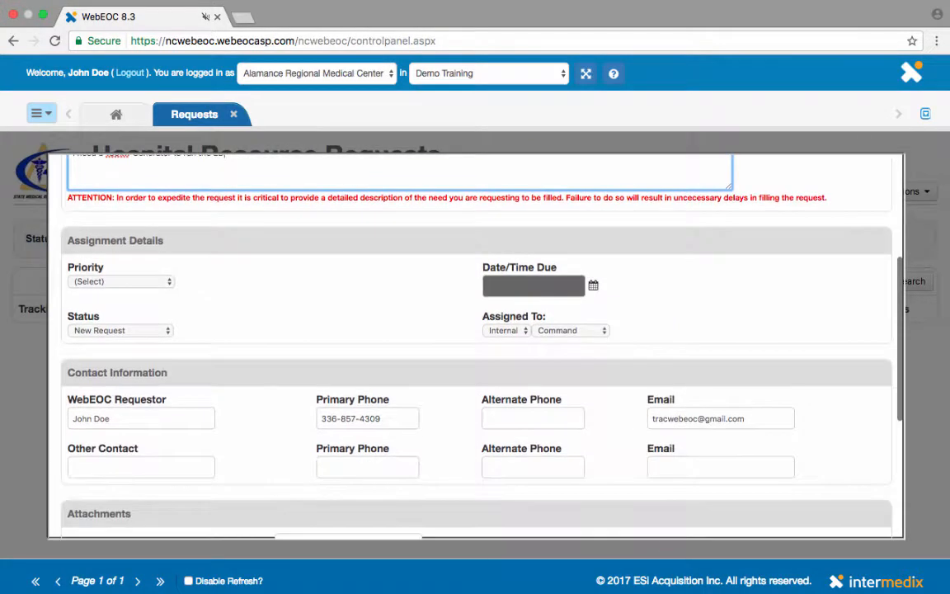
{"action": "left_click", "coordinate": [136, 283]}
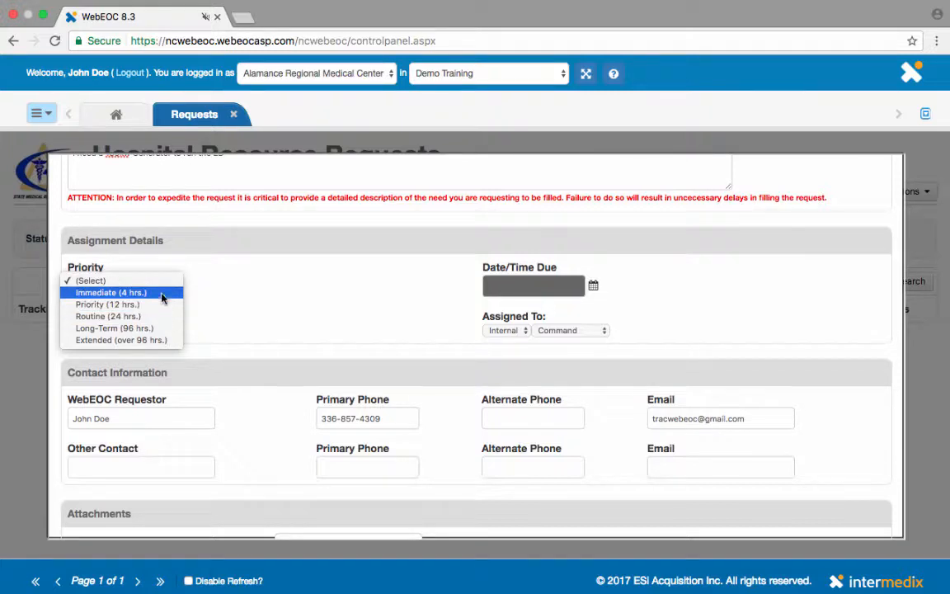
{"action": "left_click", "coordinate": [162, 297]}
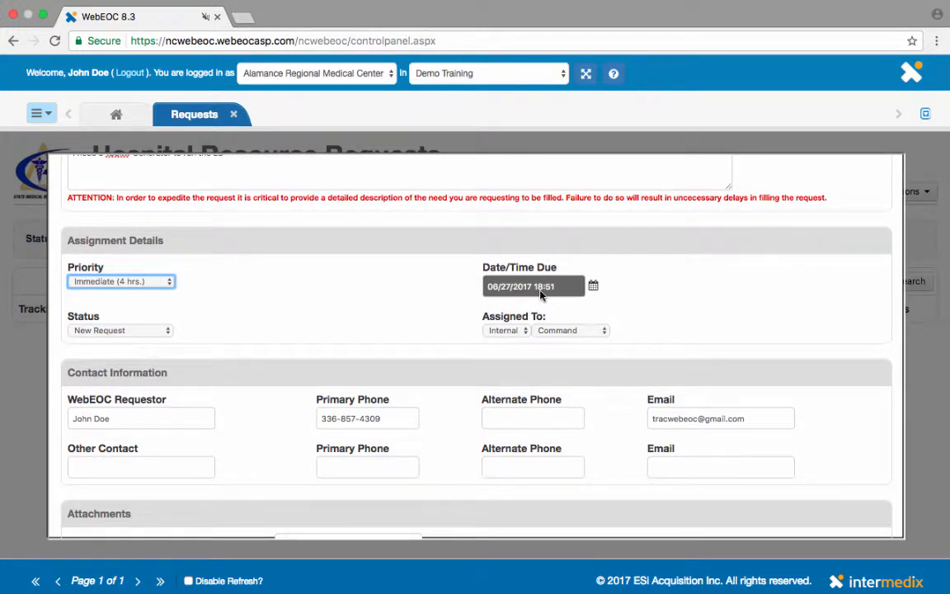
{"action": "left_click", "coordinate": [165, 331]}
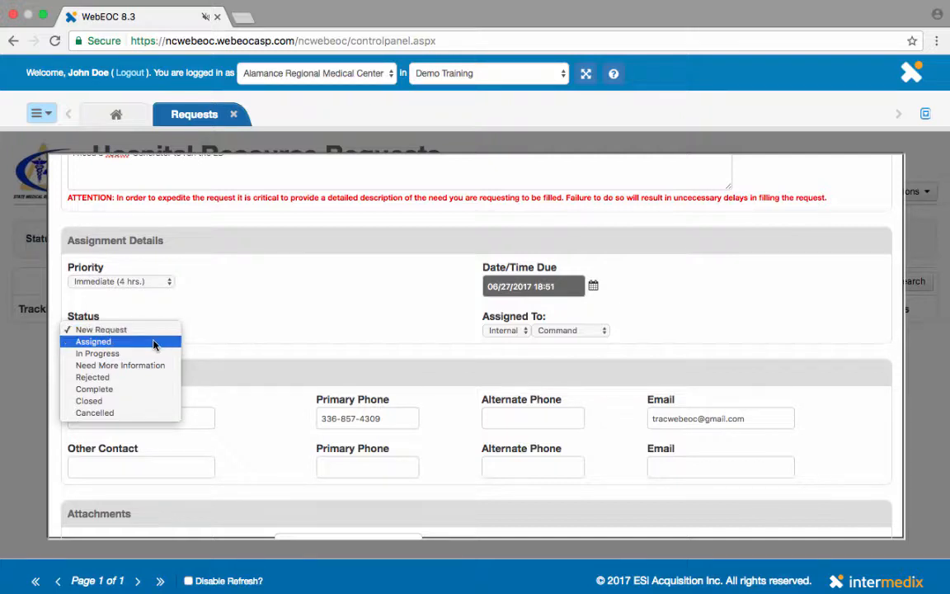
{"action": "left_click", "coordinate": [210, 302]}
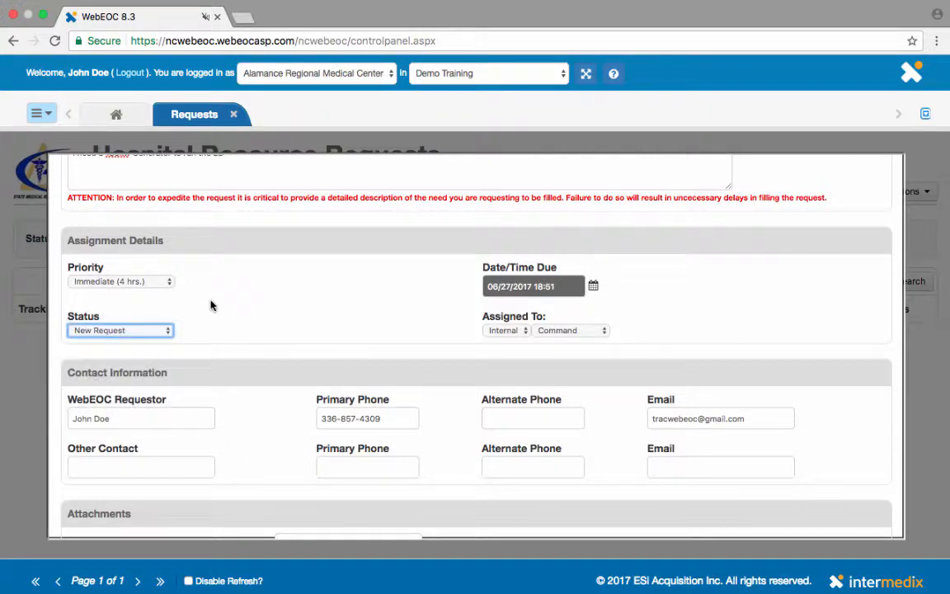
Try assigning the request to External, and return the assignment type to Internal.
{"action": "left_click", "coordinate": [516, 332]}
{"action": "left_click", "coordinate": [511, 342]}
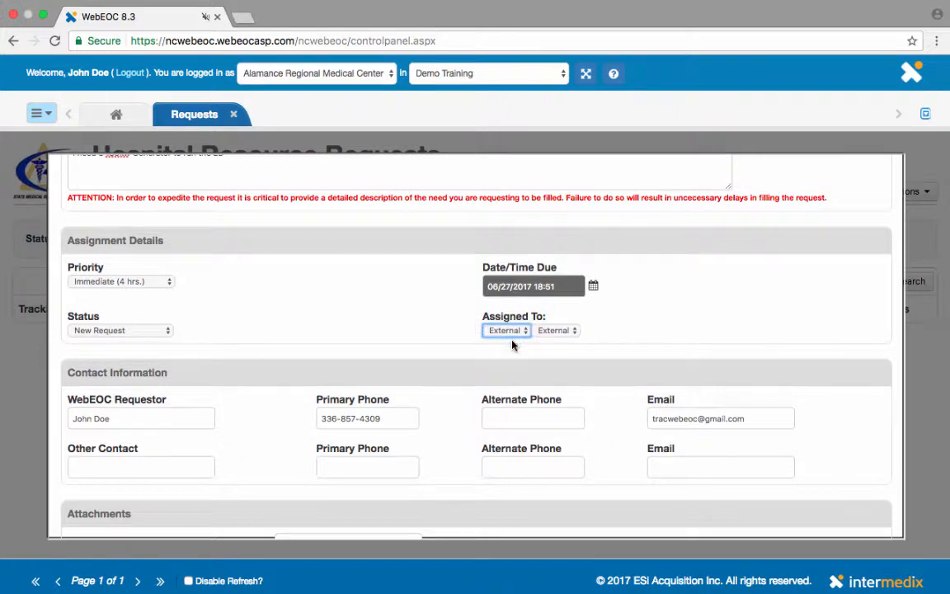
{"action": "left_click", "coordinate": [567, 332]}
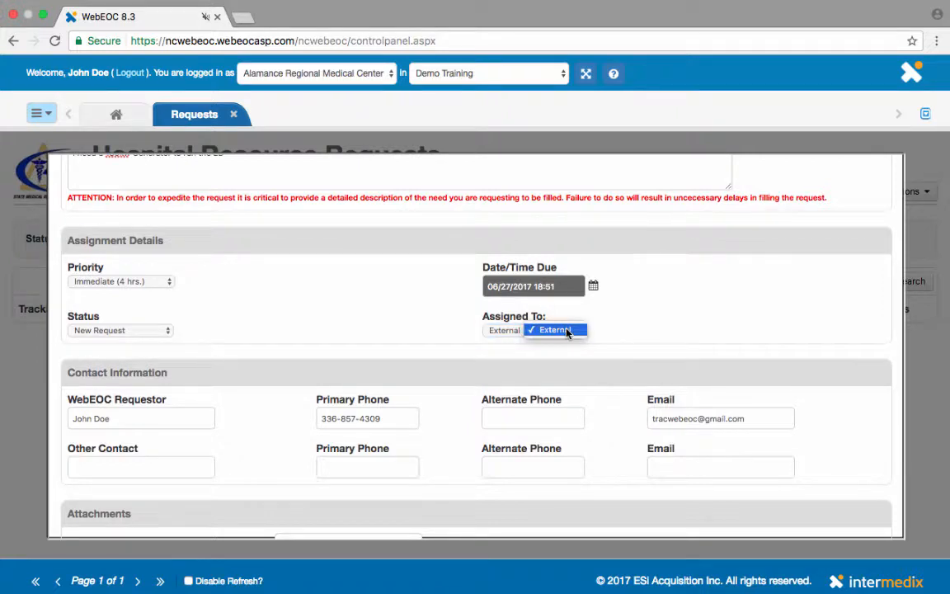
{"action": "left_click", "coordinate": [565, 330]}
{"action": "left_click", "coordinate": [514, 330]}
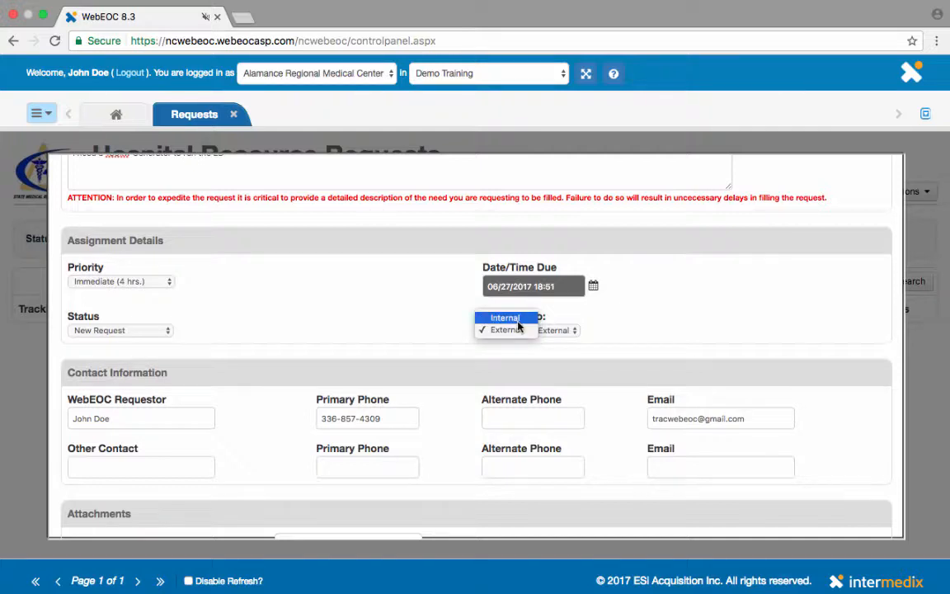
{"action": "left_click", "coordinate": [504, 318]}
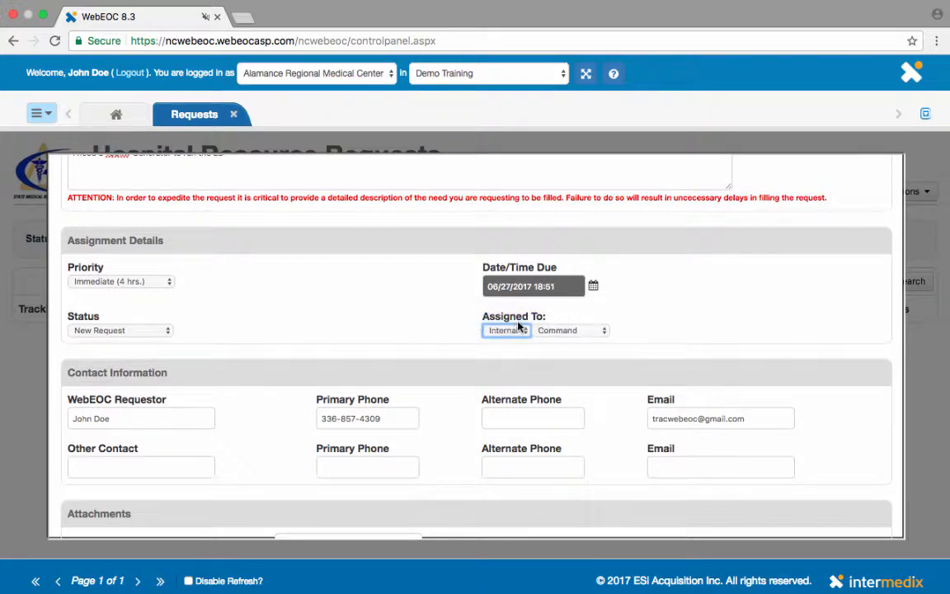
Assign the internal request to Logistics and save the new request without attachments.
{"action": "left_click", "coordinate": [562, 331]}
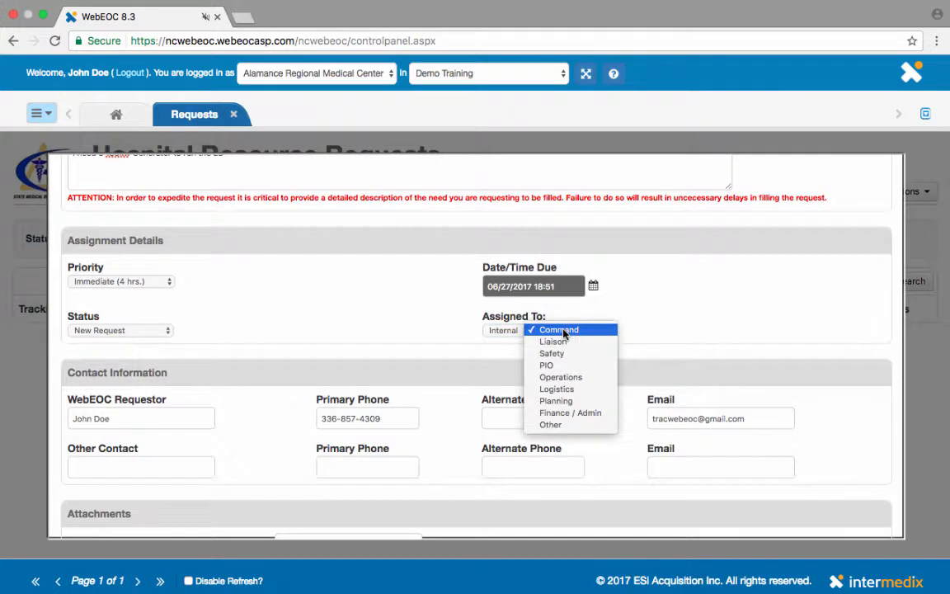
{"action": "left_click", "coordinate": [564, 391]}
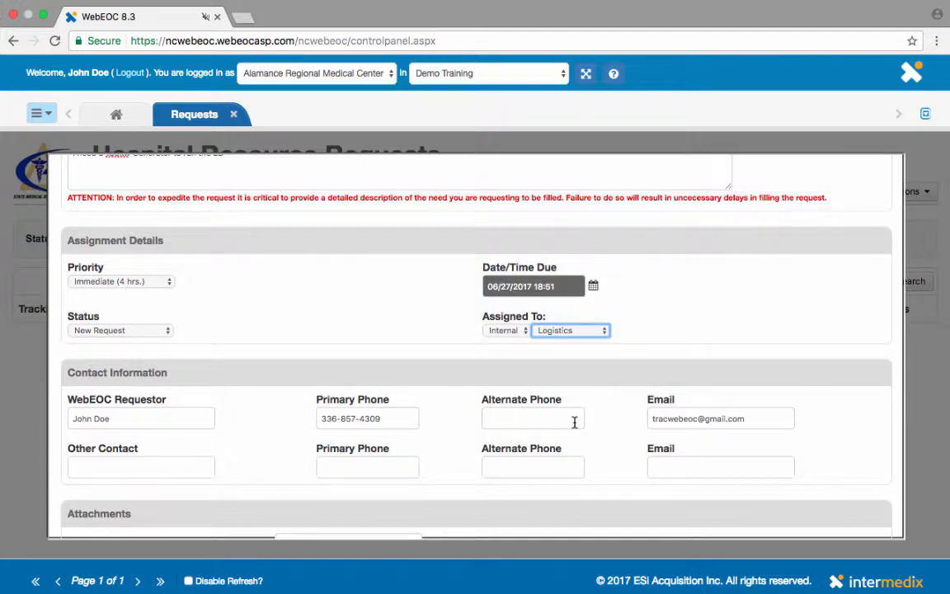
{"action": "scroll", "coordinate": [575, 422], "scroll_direction": "down", "scroll_amount": 2}
{"action": "scroll", "coordinate": [575, 422], "scroll_direction": "down", "scroll_amount": 4}
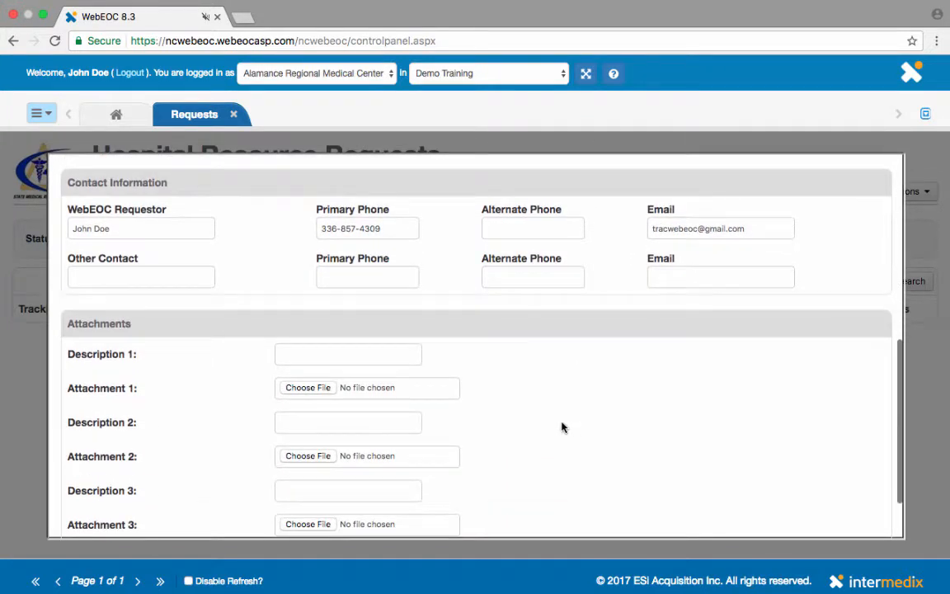
{"action": "scroll", "coordinate": [375, 397], "scroll_direction": "down", "scroll_amount": 2}
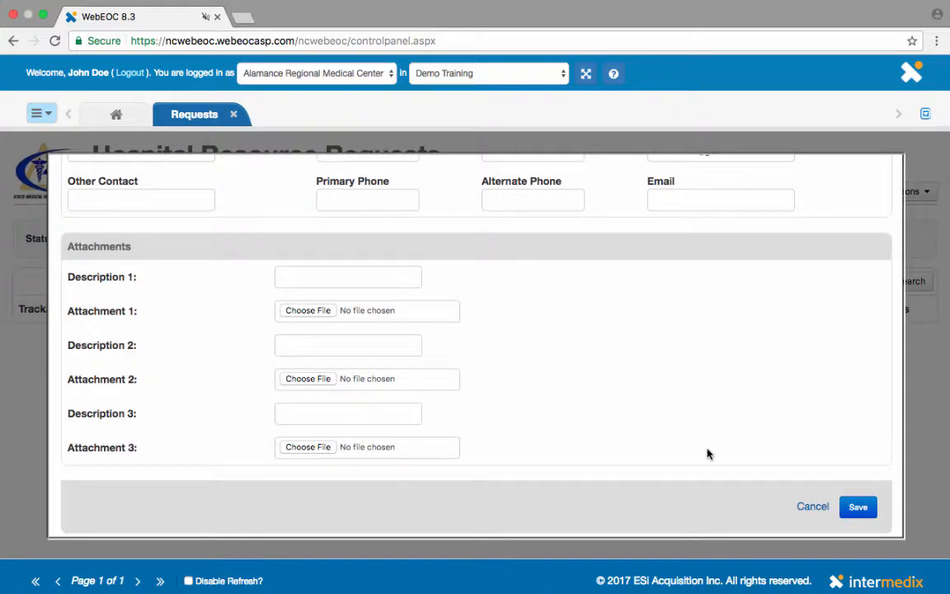
{"action": "left_click", "coordinate": [862, 511]}
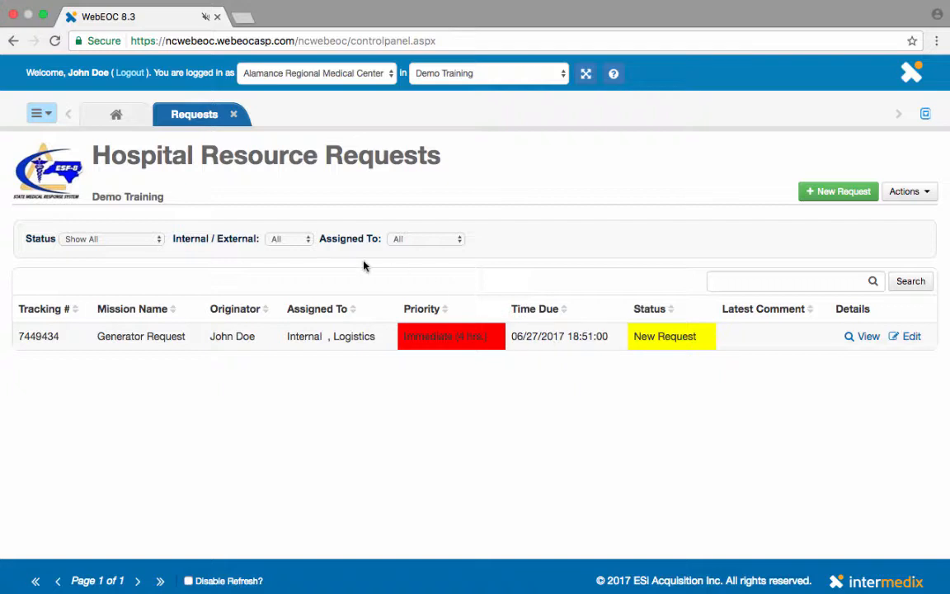
Check the status and internal/external filter options, and filter the request list to those assigned to Logistics.
{"action": "left_click", "coordinate": [158, 241]}
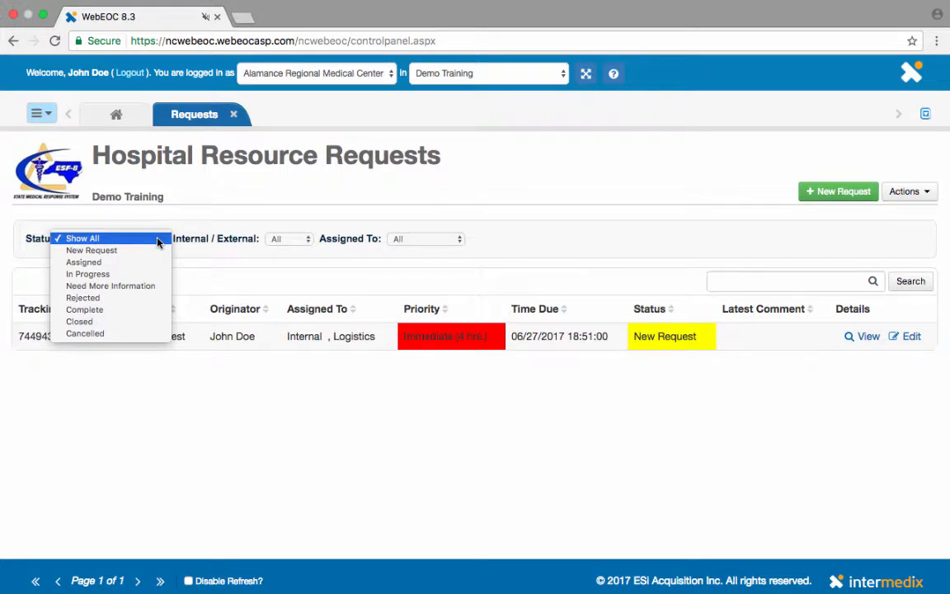
{"action": "left_click", "coordinate": [158, 241]}
{"action": "left_click", "coordinate": [299, 240]}
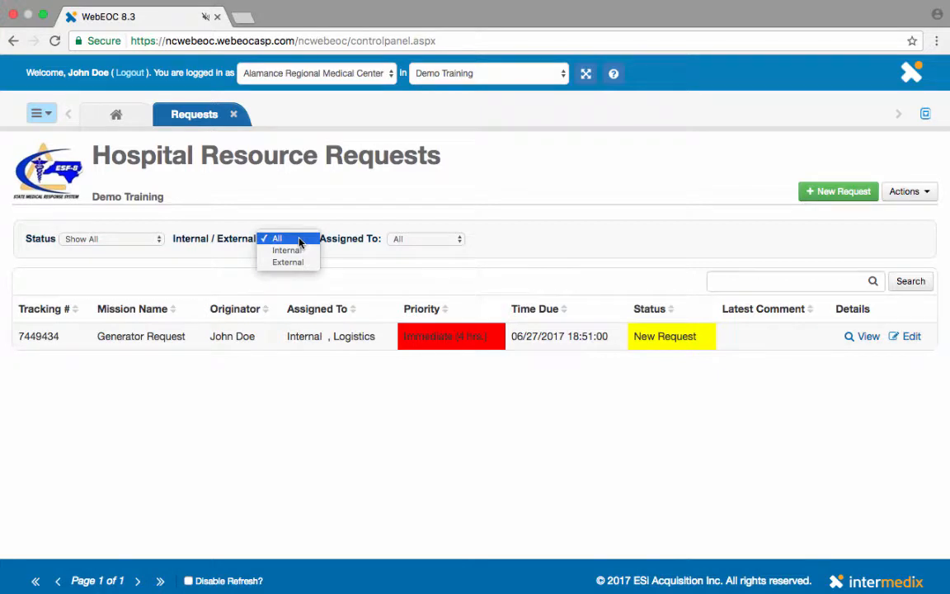
{"action": "left_click", "coordinate": [300, 239]}
{"action": "left_click", "coordinate": [406, 240]}
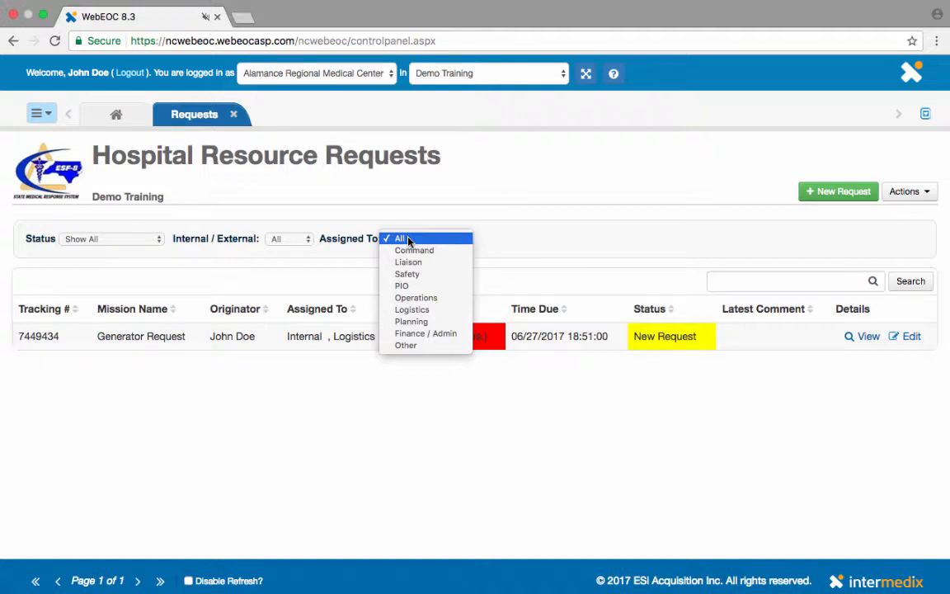
{"action": "left_click", "coordinate": [413, 311]}
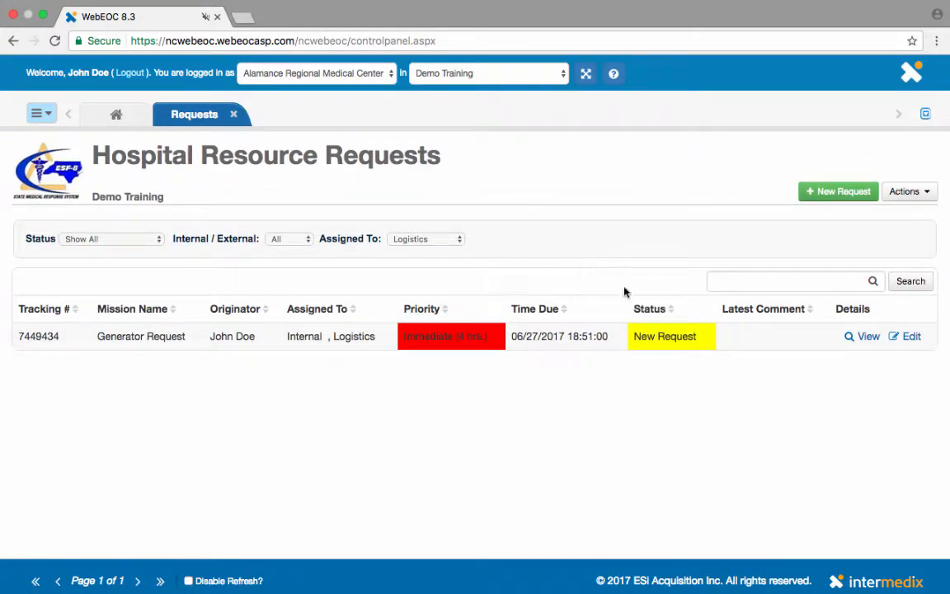
Edit the Generator Request to change its status to In Progress and save it.
{"action": "left_click", "coordinate": [911, 337]}
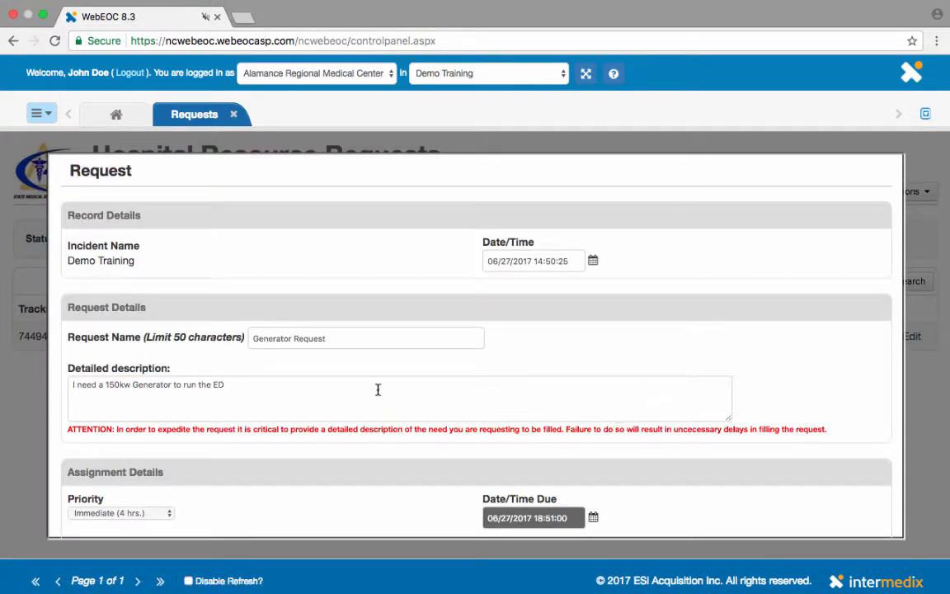
{"action": "scroll", "coordinate": [378, 387], "scroll_direction": "down", "scroll_amount": 5}
{"action": "left_click", "coordinate": [161, 380]}
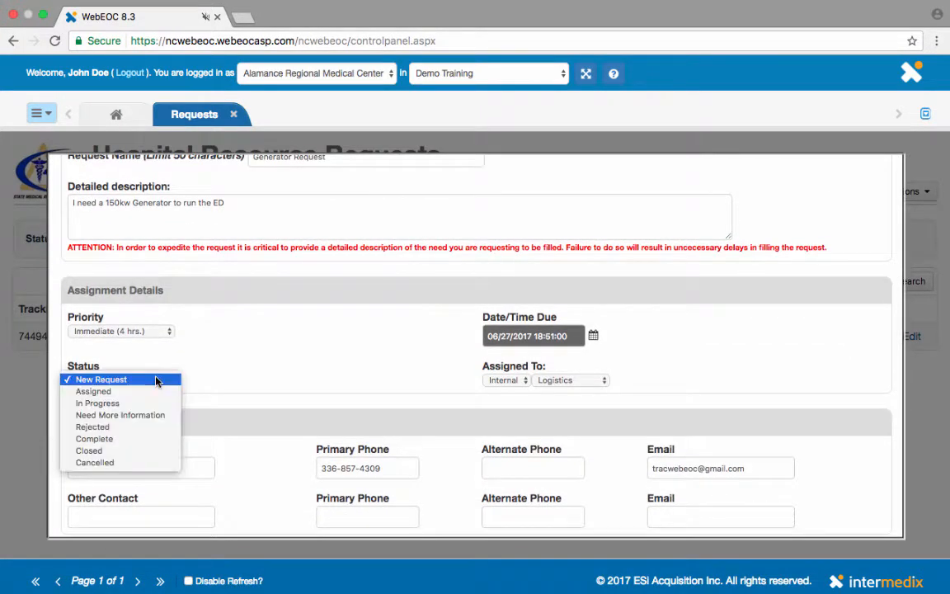
{"action": "left_click", "coordinate": [145, 404]}
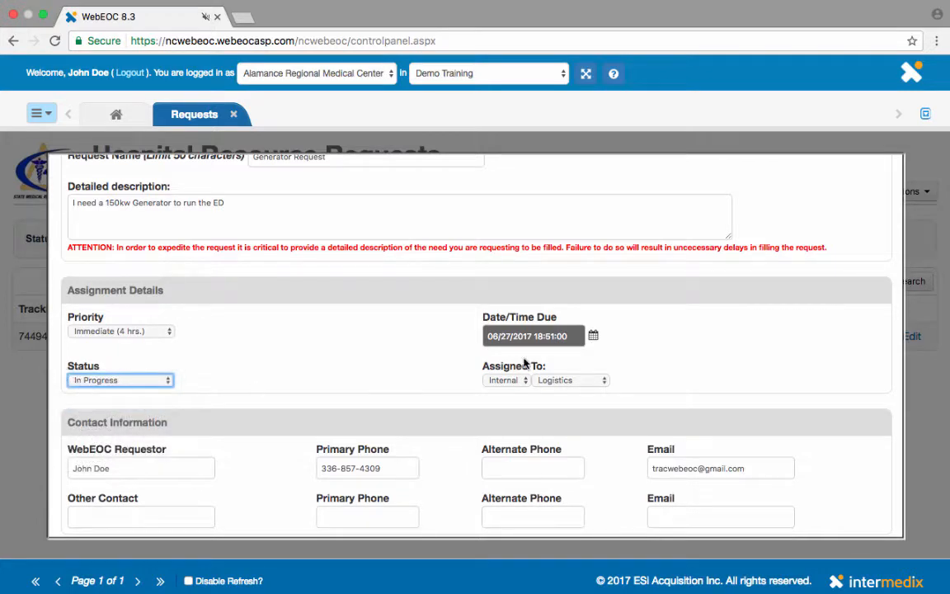
{"action": "scroll", "coordinate": [823, 364], "scroll_direction": "down", "scroll_amount": 5}
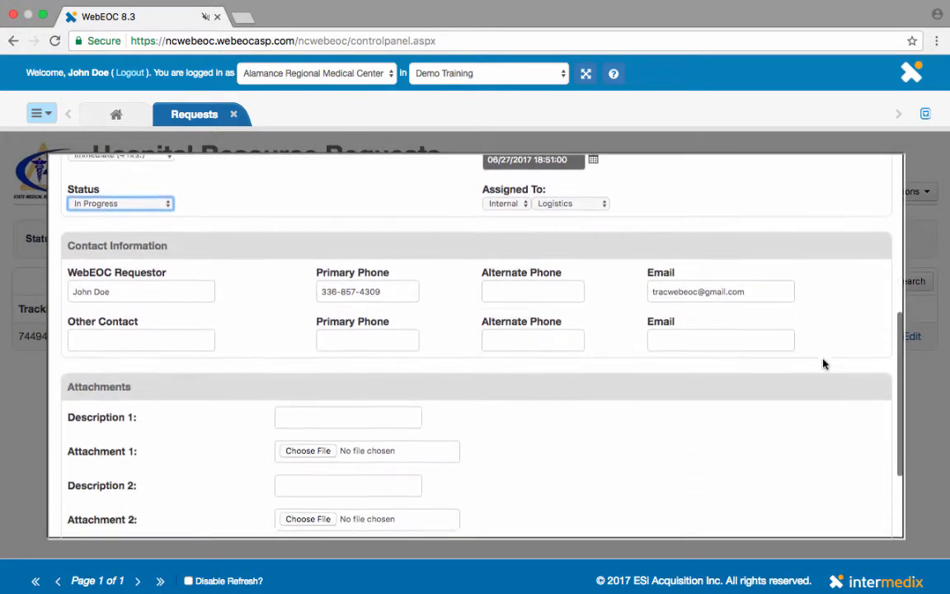
{"action": "scroll", "coordinate": [822, 364], "scroll_direction": "down", "scroll_amount": 3}
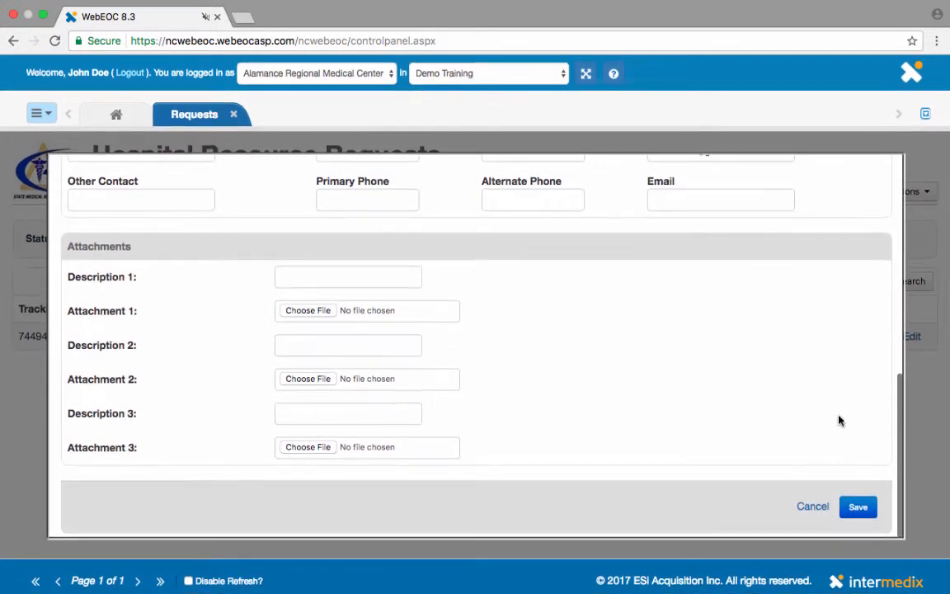
{"action": "left_click", "coordinate": [857, 505]}
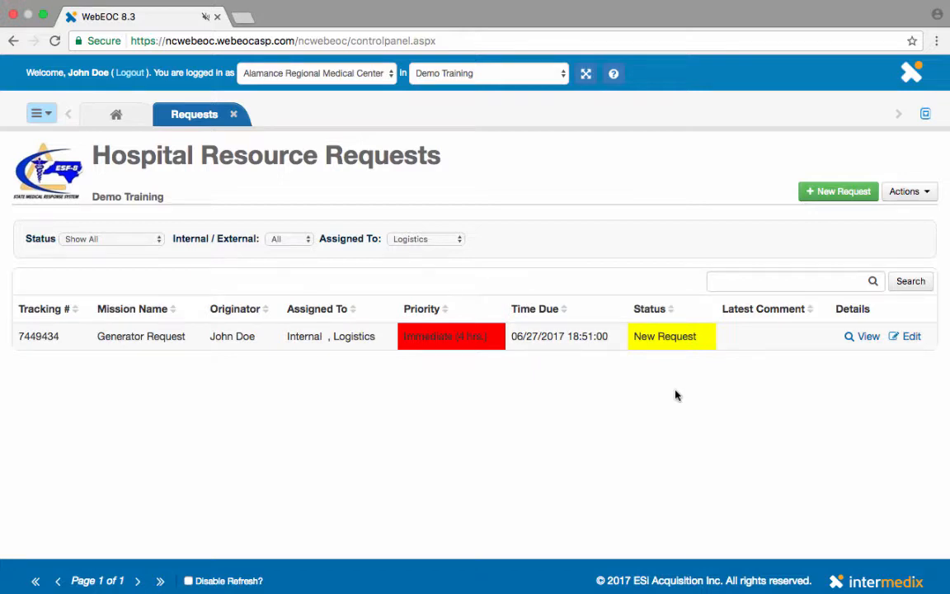
View the Generator Request's details and start a new comment on it.
{"action": "left_click", "coordinate": [868, 339]}
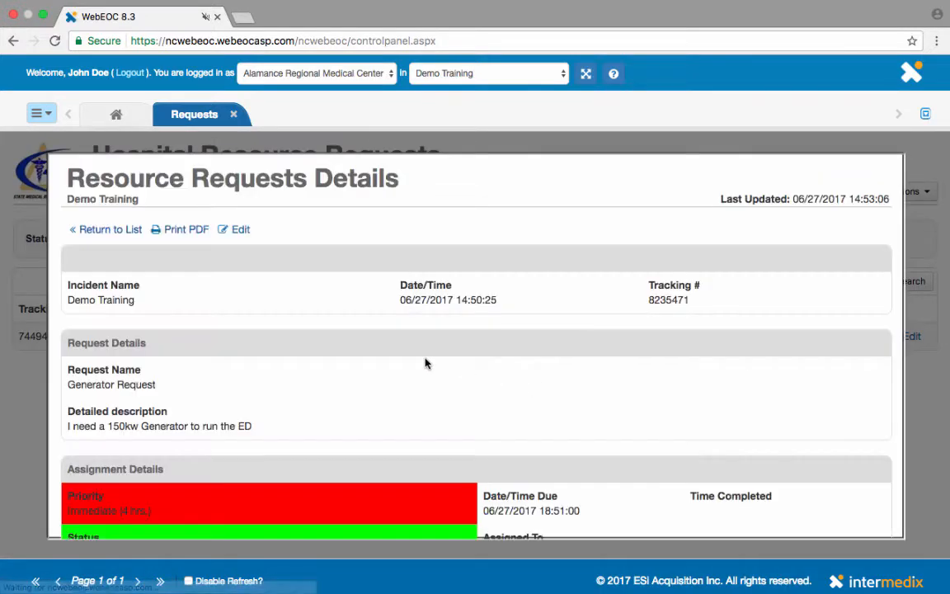
{"action": "scroll", "coordinate": [423, 363], "scroll_direction": "down", "scroll_amount": 3}
{"action": "scroll", "coordinate": [424, 363], "scroll_direction": "down", "scroll_amount": 2}
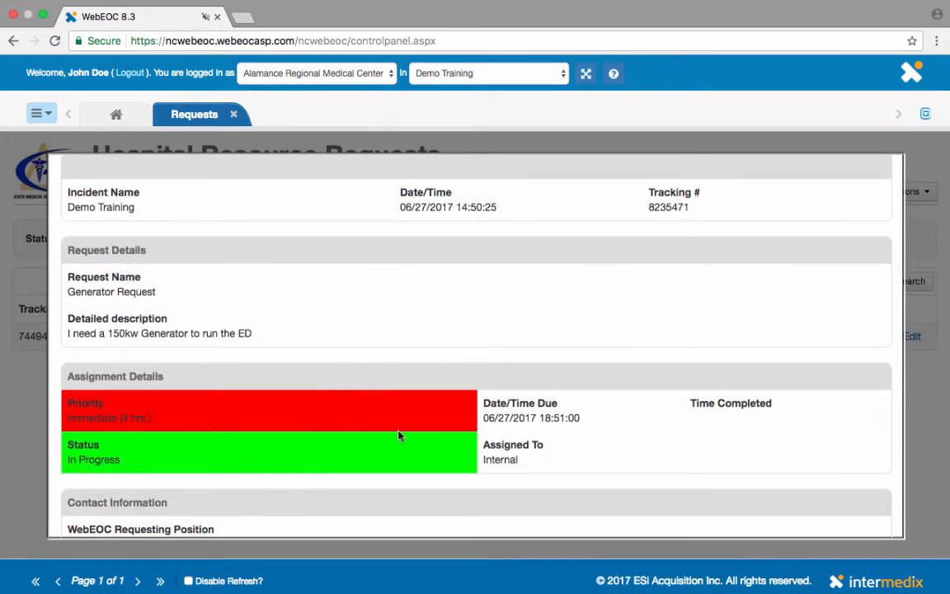
{"action": "scroll", "coordinate": [399, 435], "scroll_direction": "down", "scroll_amount": 3}
{"action": "scroll", "coordinate": [398, 436], "scroll_direction": "down", "scroll_amount": 4}
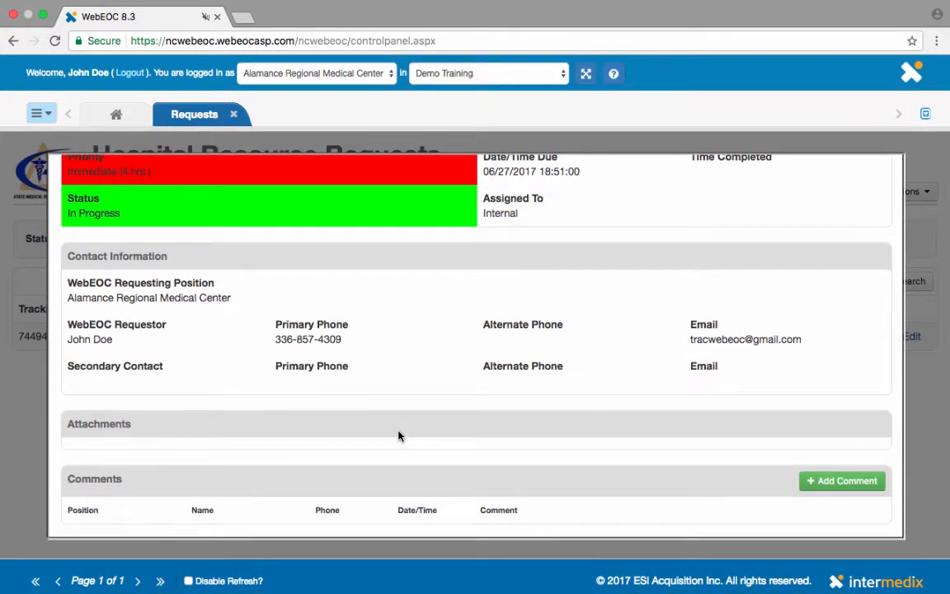
{"action": "left_click", "coordinate": [835, 485]}
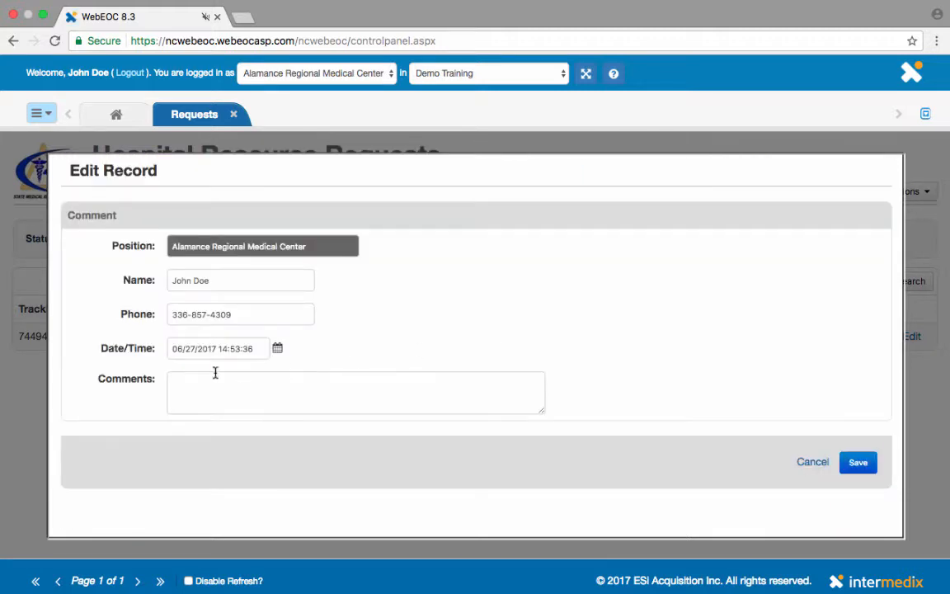
Enter the comment "Assigned to Logistics, they are coordinating with a local vendor. ETA 3 hours.", correcting the misspelled word, and save it.
{"action": "left_click", "coordinate": [221, 392]}
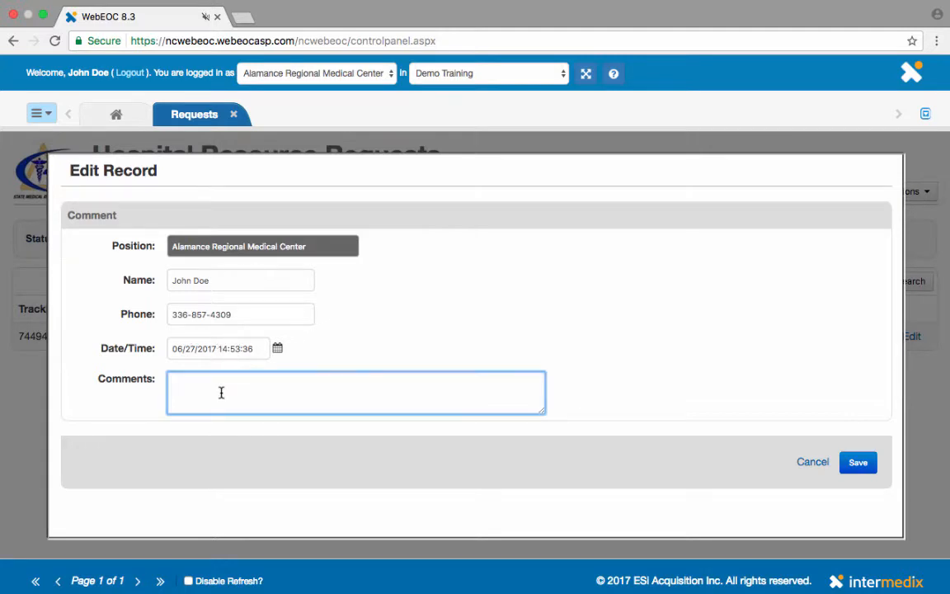
{"action": "type", "text": "Assigned to Logistics, they are cooridnating "}
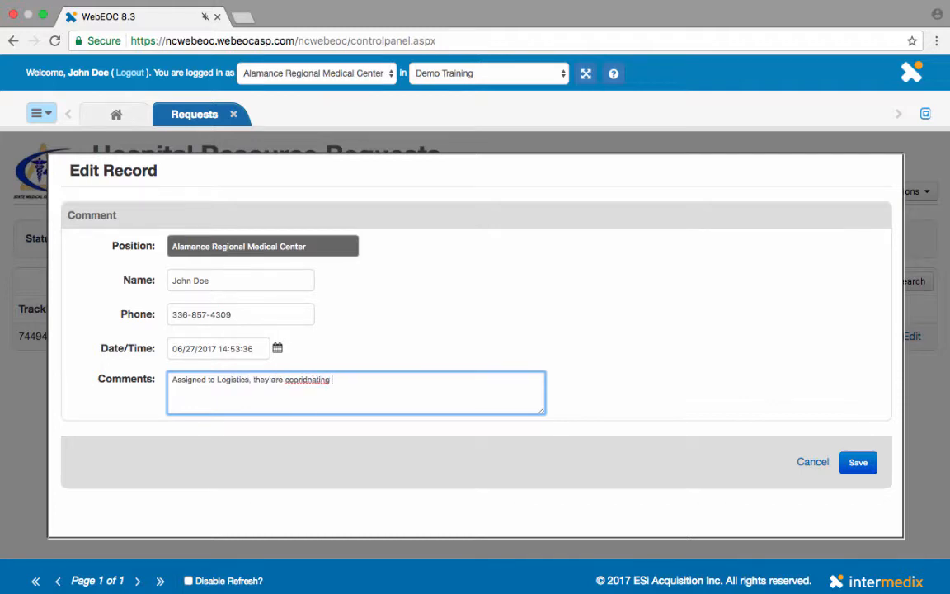
{"action": "type", "text": "with a local vendor.  ETA 3 hours."}
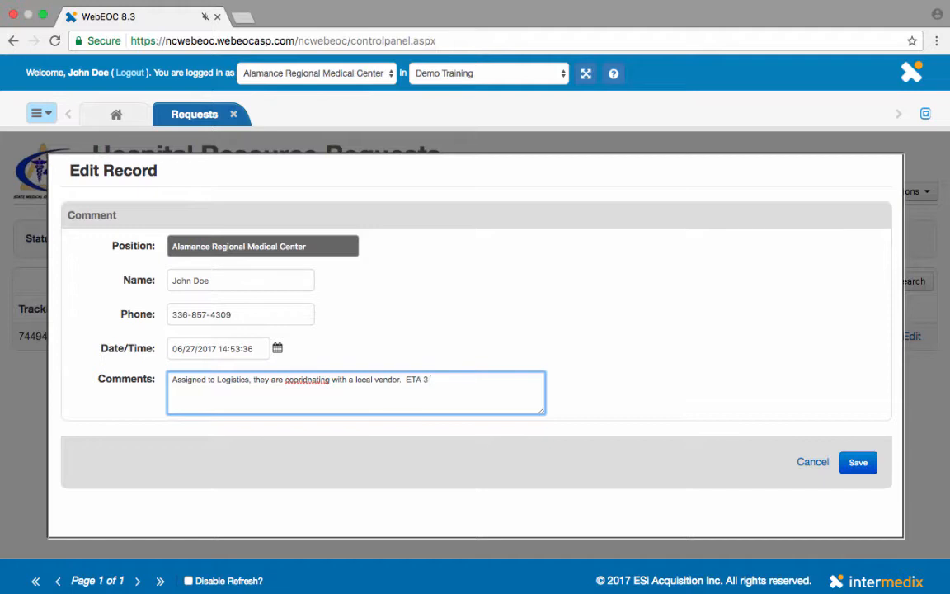
{"action": "right_click", "coordinate": [303, 380]}
{"action": "left_click", "coordinate": [346, 356]}
{"action": "left_click", "coordinate": [859, 463]}
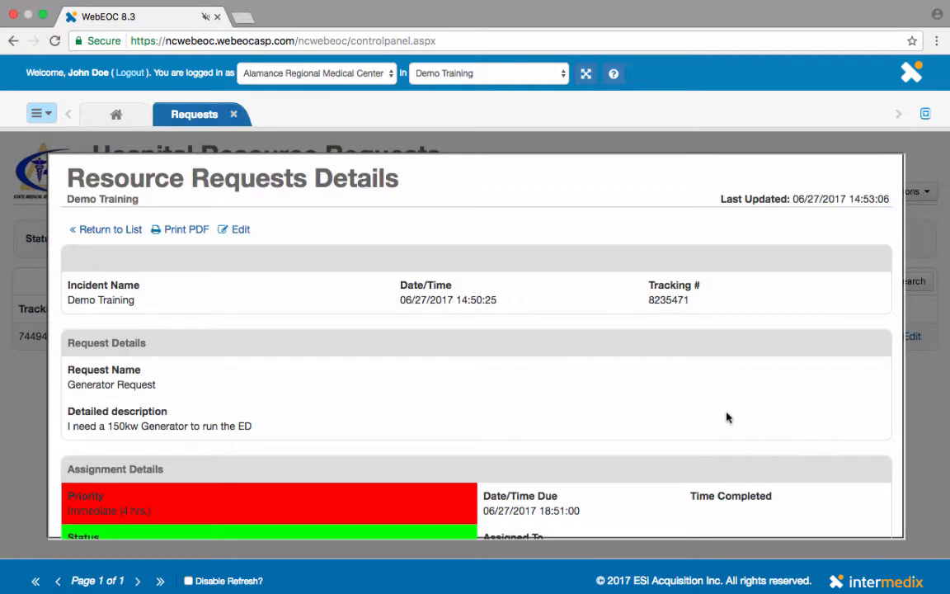
Check the saved comment in the request's details and return to the request list.
{"action": "scroll", "coordinate": [727, 417], "scroll_direction": "down", "scroll_amount": 5}
{"action": "scroll", "coordinate": [701, 418], "scroll_direction": "down", "scroll_amount": 2}
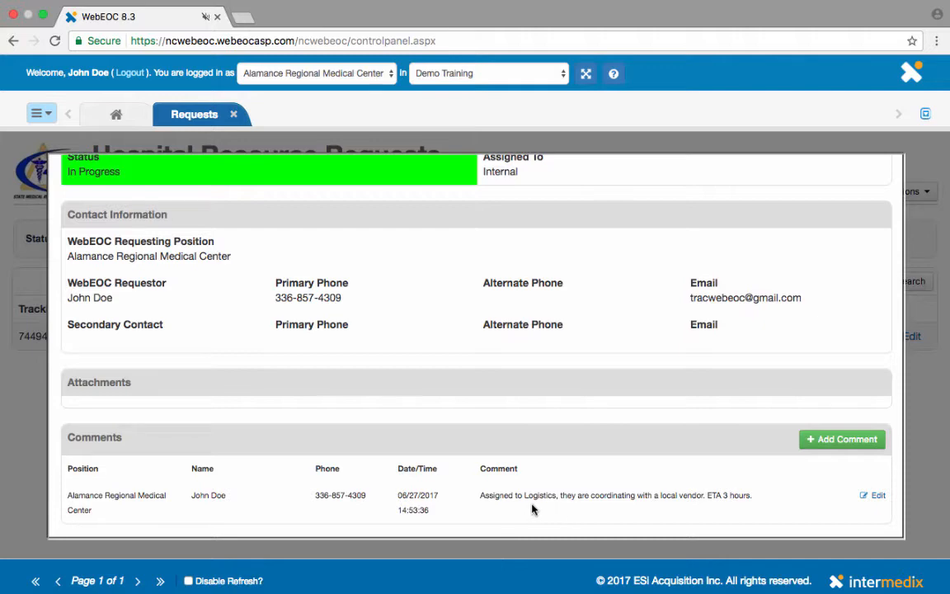
{"action": "scroll", "coordinate": [532, 509], "scroll_direction": "up", "scroll_amount": 10}
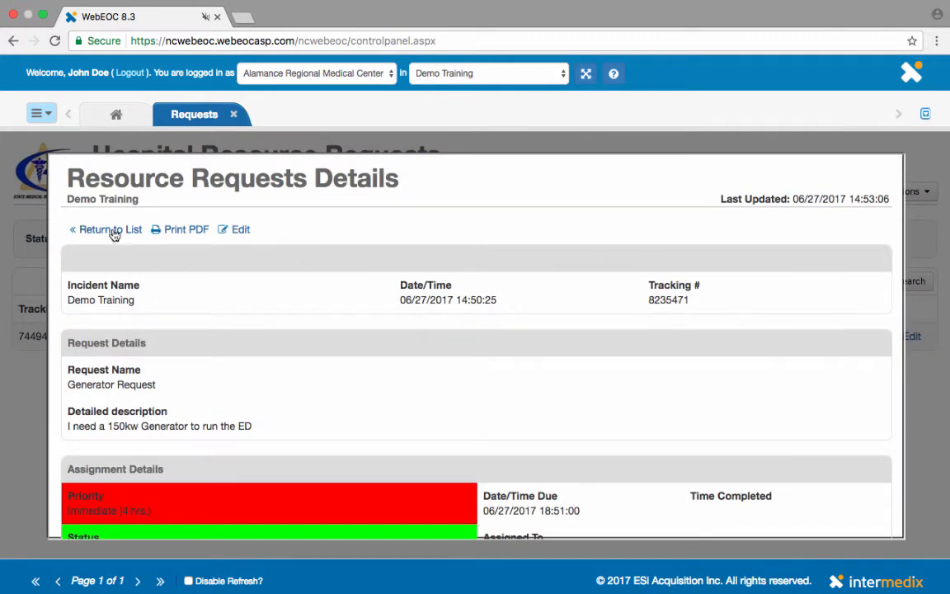
{"action": "left_click", "coordinate": [111, 230]}
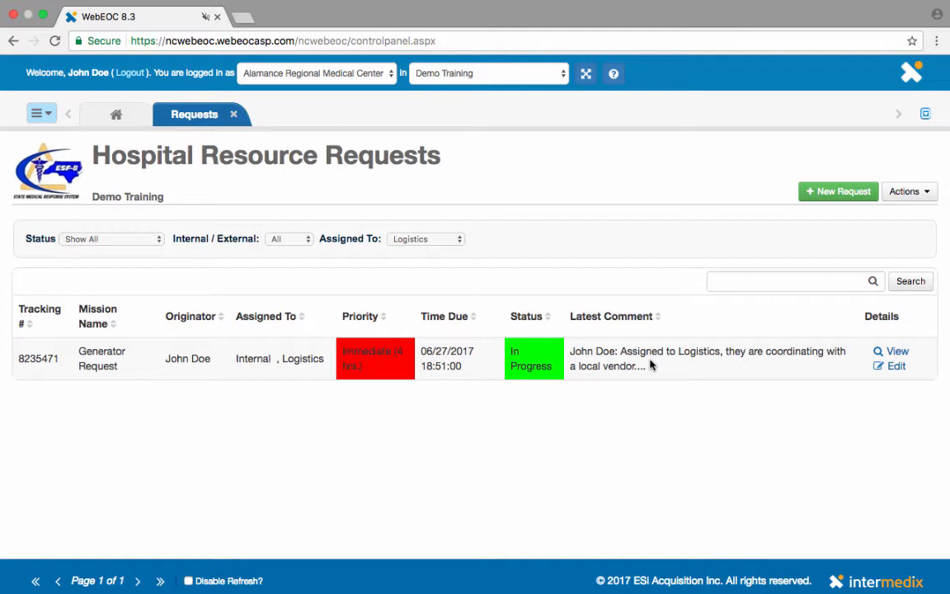
Edit the Generator Request to change its status to Closed and save it.
{"action": "left_click", "coordinate": [895, 366]}
{"action": "scroll", "coordinate": [560, 378], "scroll_direction": "down", "scroll_amount": 5}
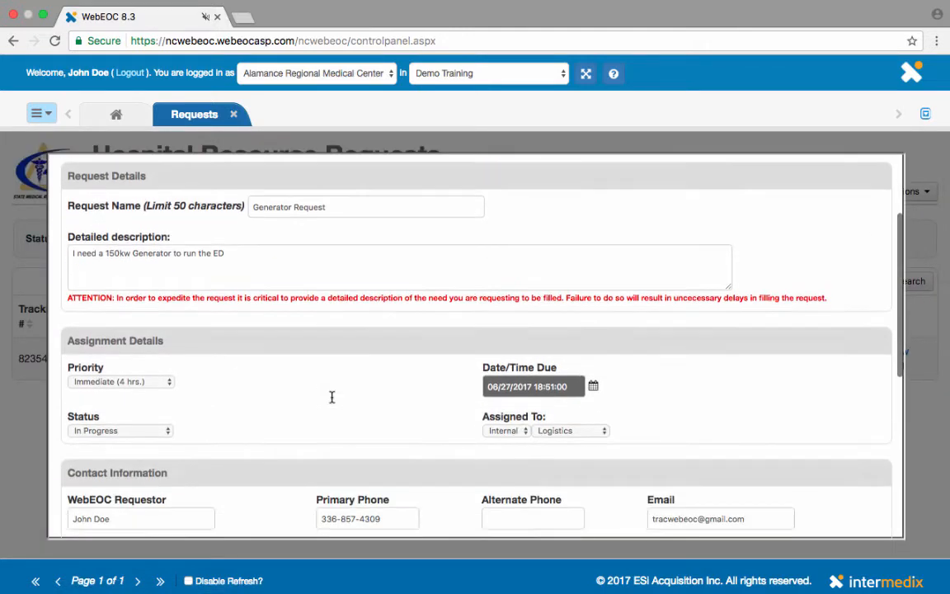
{"action": "left_click", "coordinate": [140, 408]}
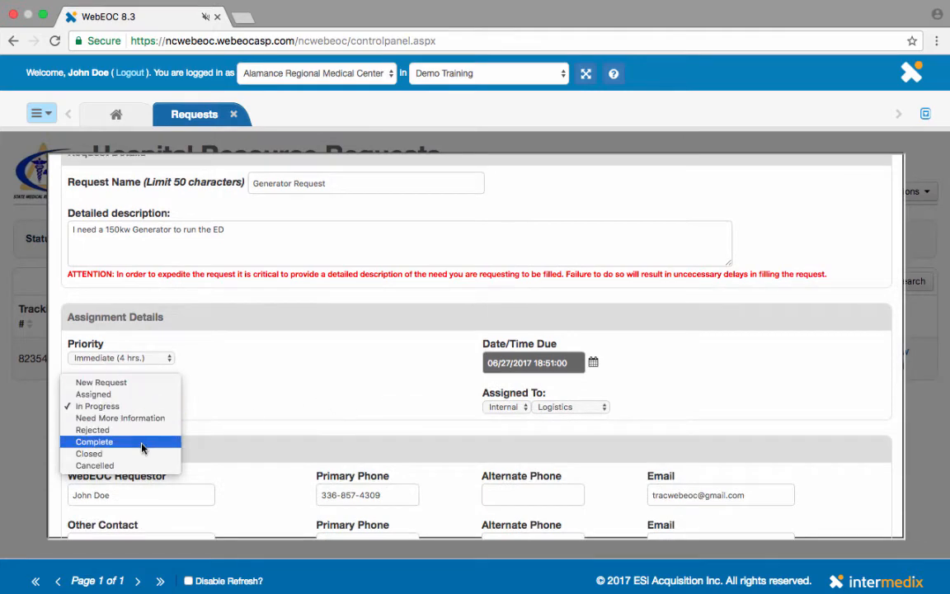
{"action": "left_click", "coordinate": [142, 454]}
{"action": "scroll", "coordinate": [342, 379], "scroll_direction": "down", "scroll_amount": 10}
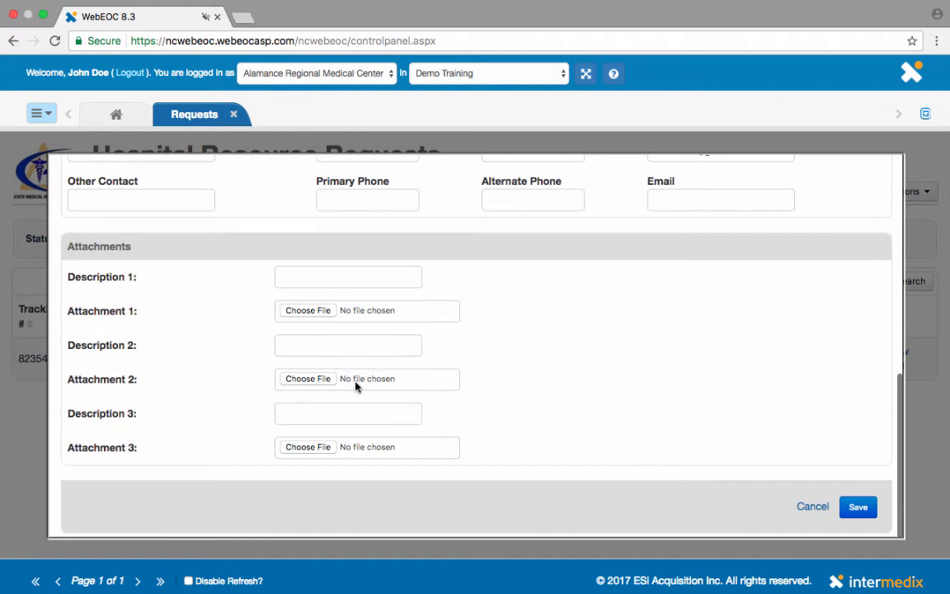
{"action": "left_click", "coordinate": [868, 511]}
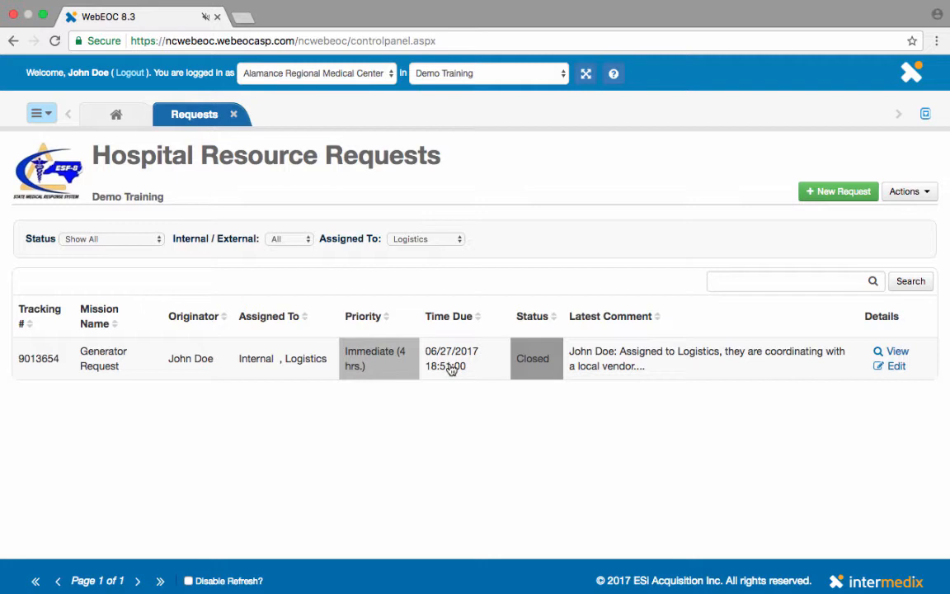
Show the actions available for the request list, including PDF printing.
{"action": "left_click", "coordinate": [920, 198]}
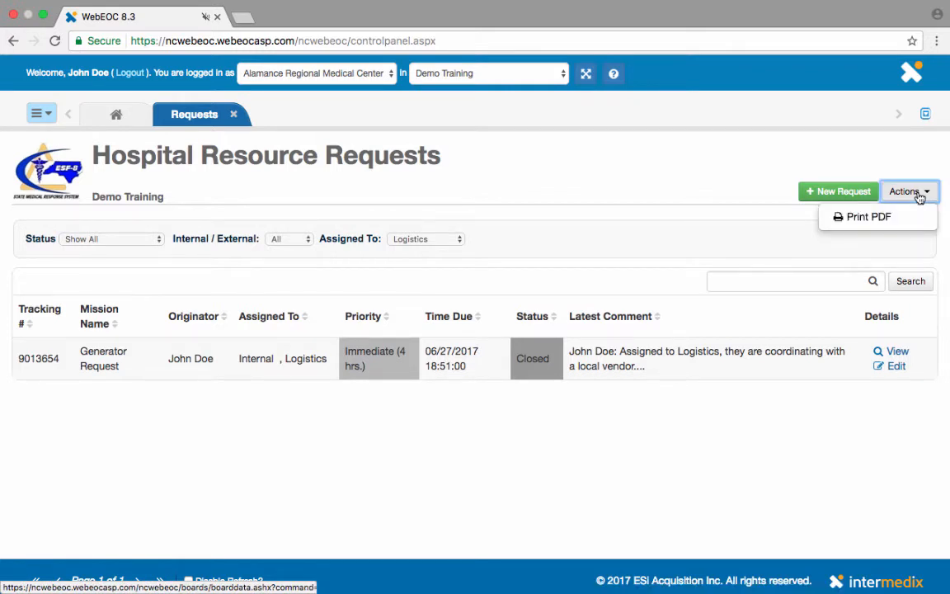